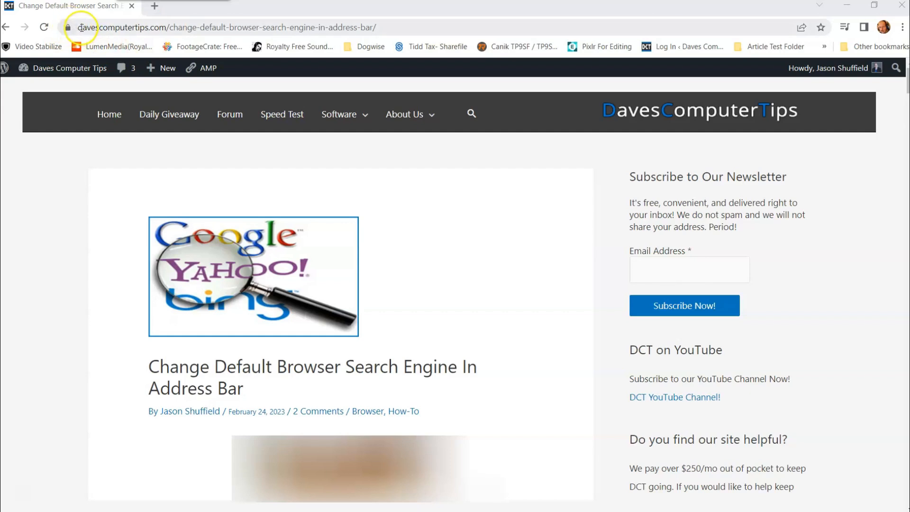
Step: Start a new Chrome tab showing the Google start page
click(154, 6)
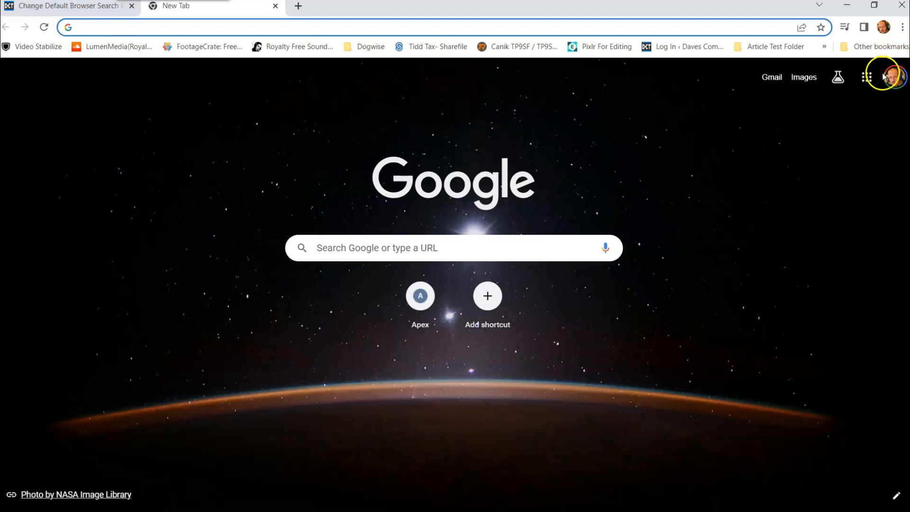
Step: Reach Chrome's Settings from the three-dot menu
click(902, 27)
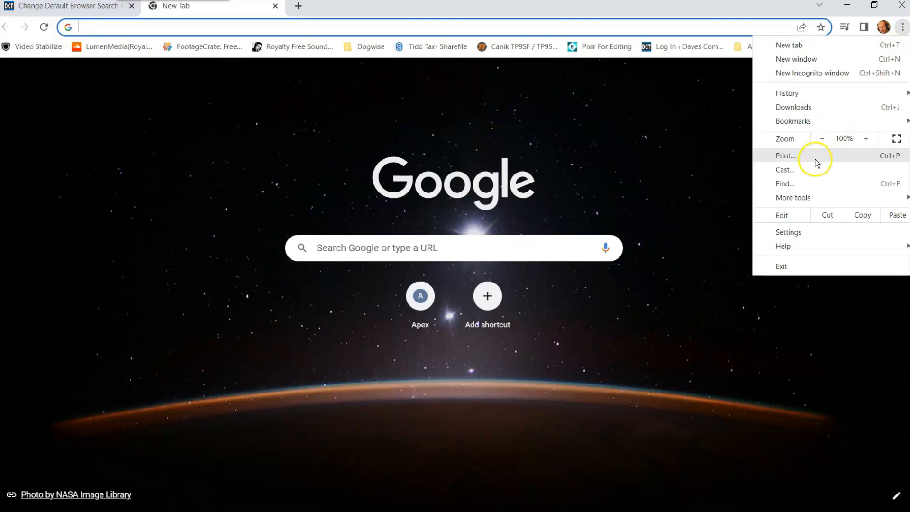
click(791, 233)
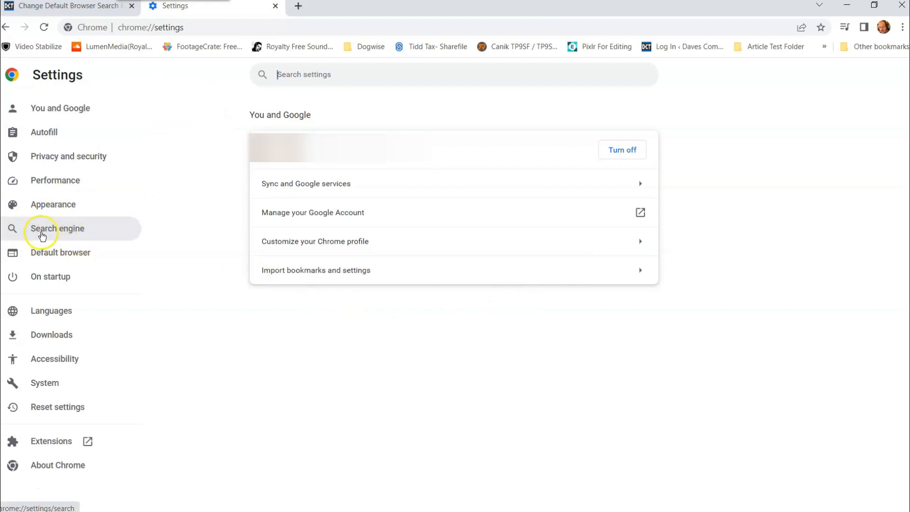
Step: Show Chrome's Search engine page and reselect Google as the address-bar search engine
click(42, 233)
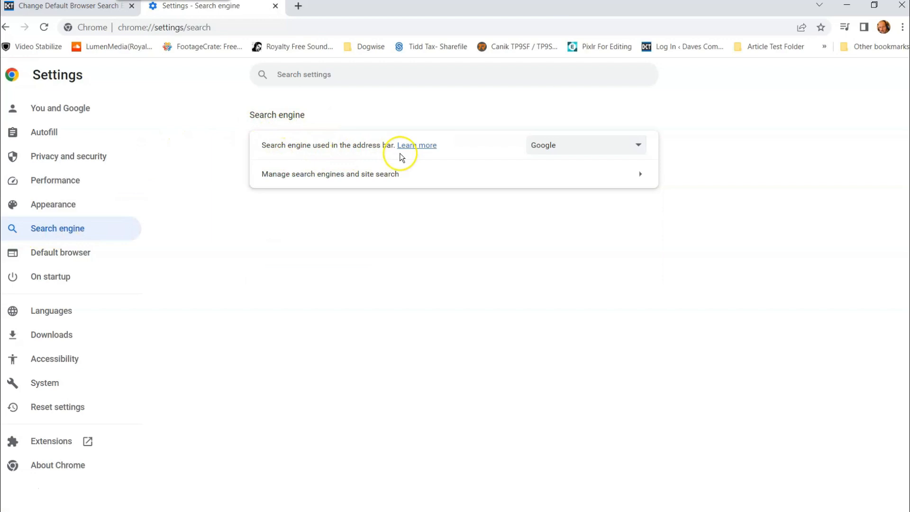
click(638, 145)
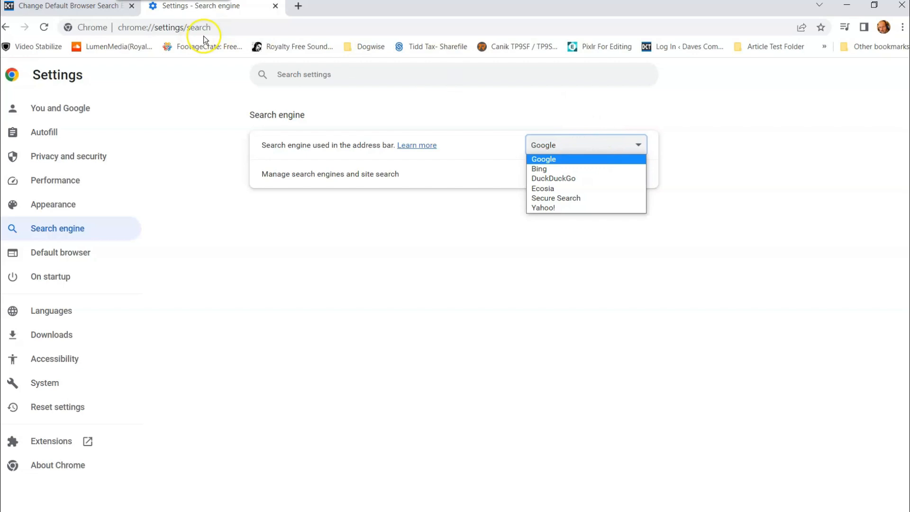
click(573, 158)
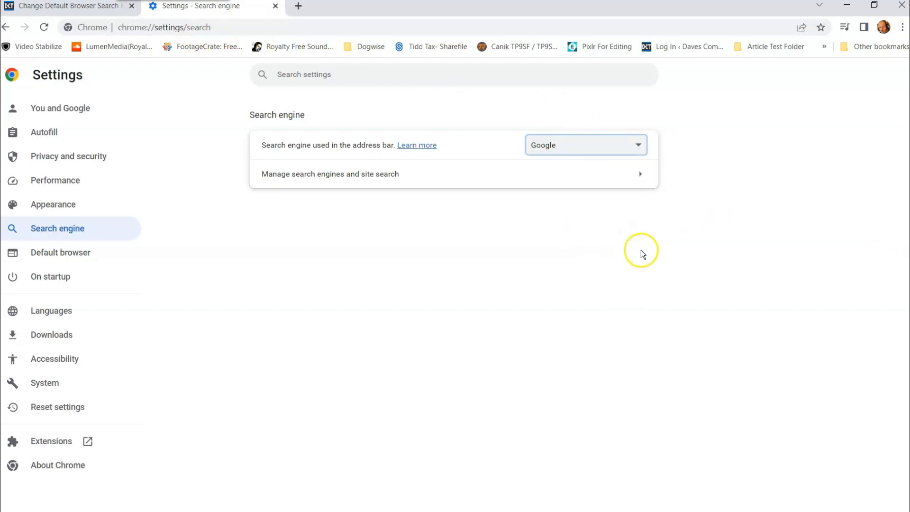
click(639, 177)
Step: Bring Firefox forward and reach its Settings from the hamburger menu
click(360, 505)
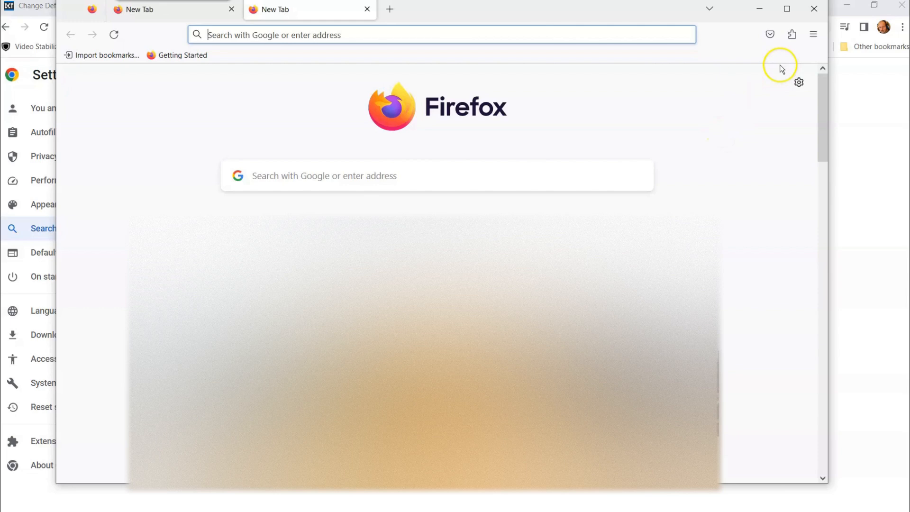
click(812, 36)
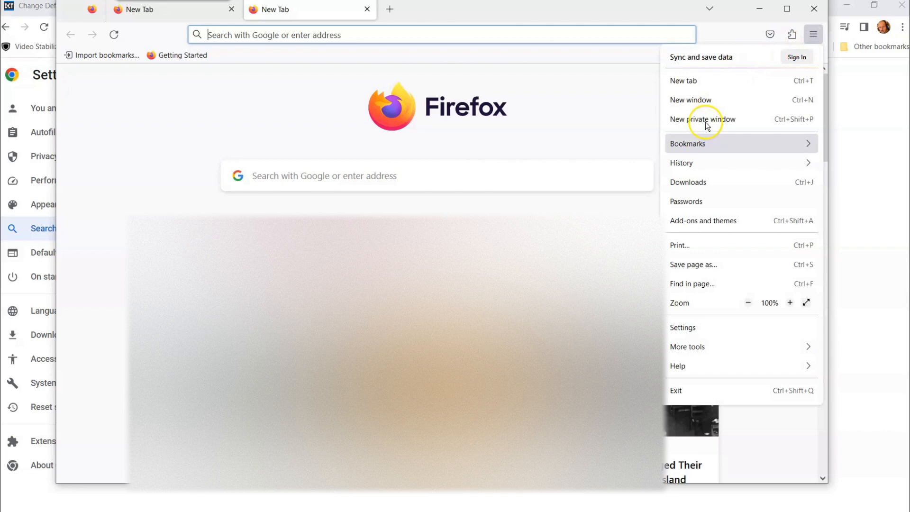
click(683, 327)
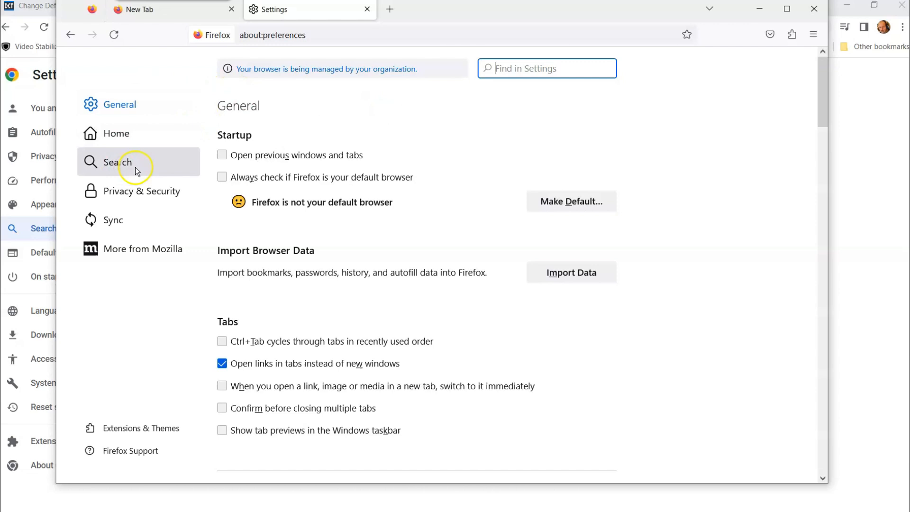
Step: Show Firefox's Search page and reselect Google as the default search engine
click(107, 165)
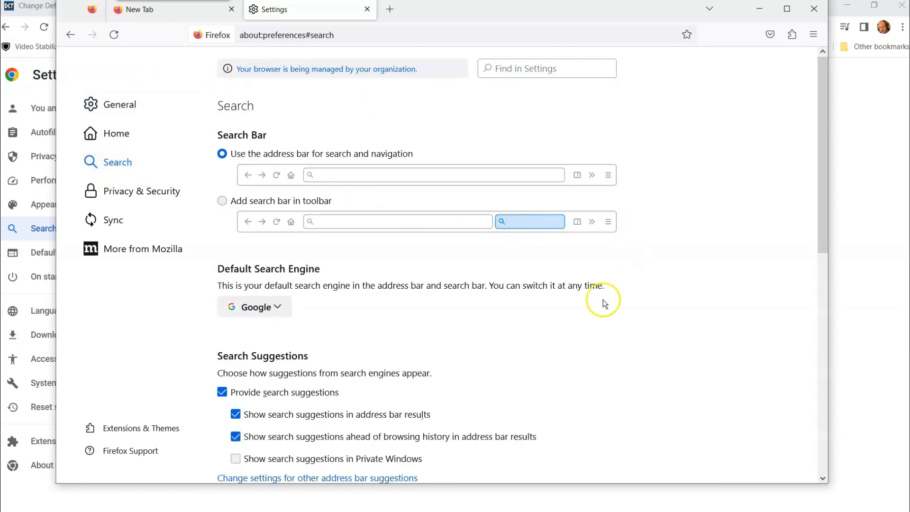
scroll(603, 304, down, 2)
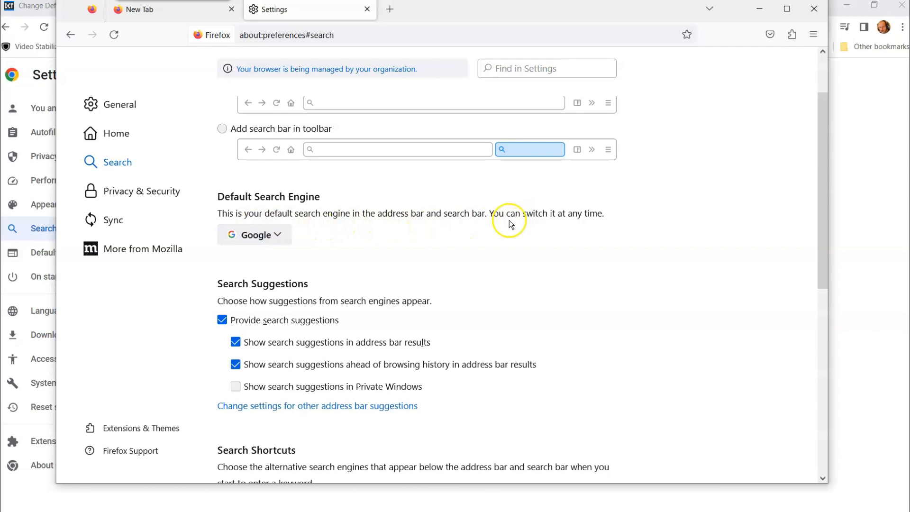
click(280, 234)
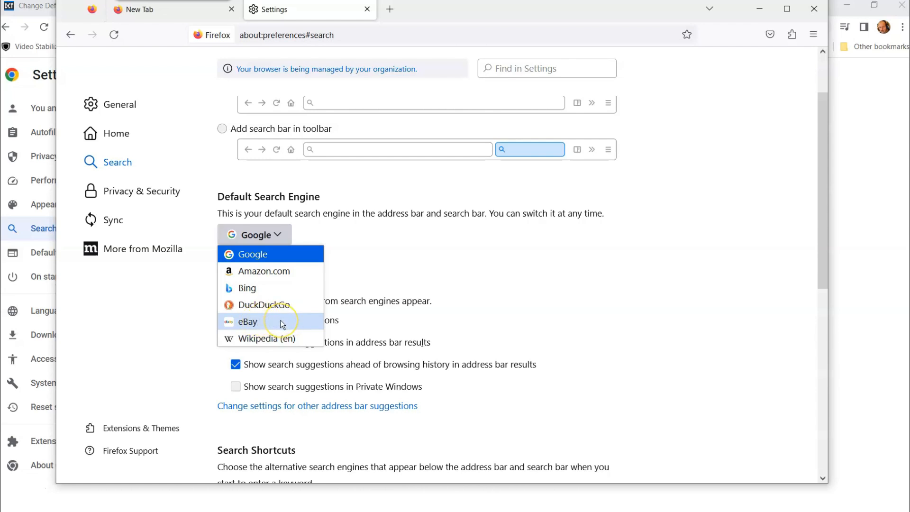
click(254, 257)
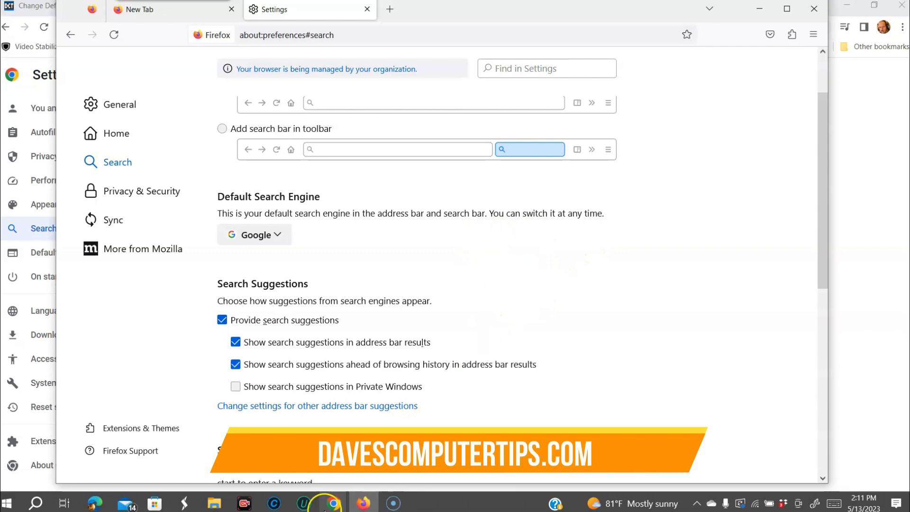
Step: Bring Edge forward, close its old Settings tab and reach Settings from the ... menu
click(93, 503)
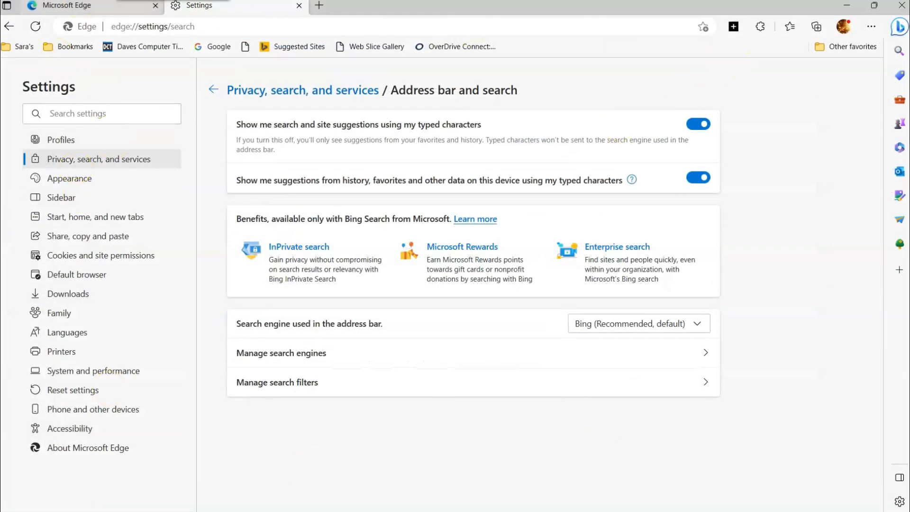
click(300, 7)
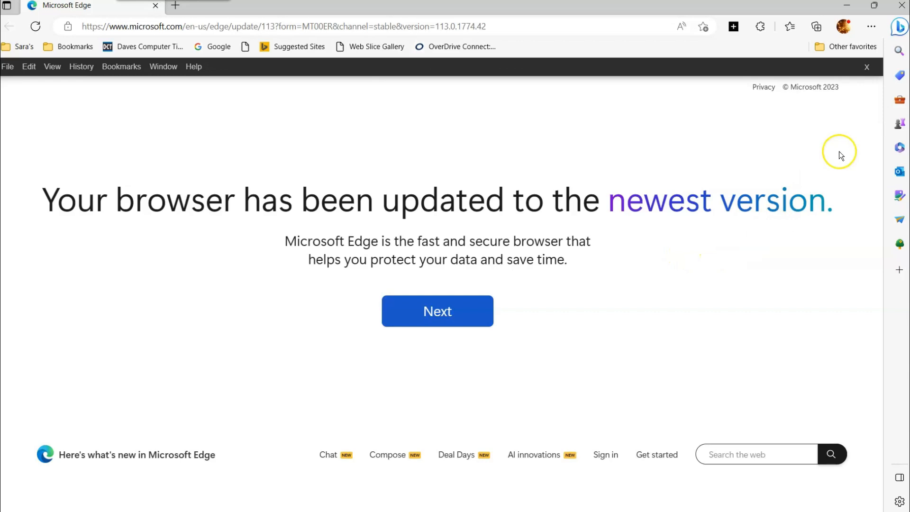
click(869, 26)
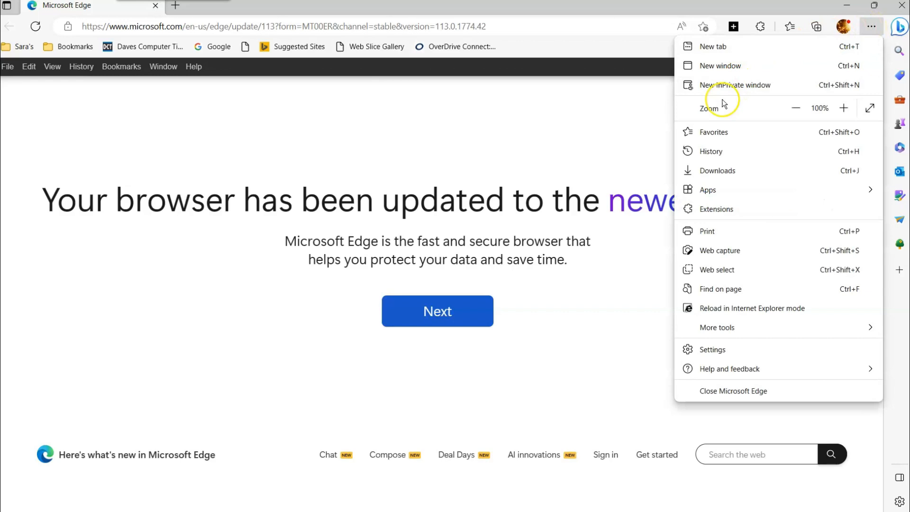
click(715, 350)
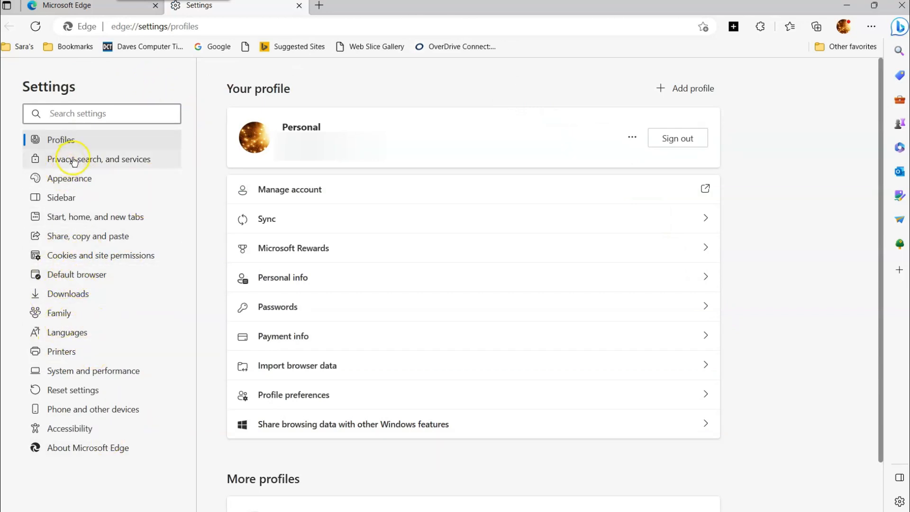
Step: Go through Privacy, search, and services to Edge's Address bar and search page
click(104, 162)
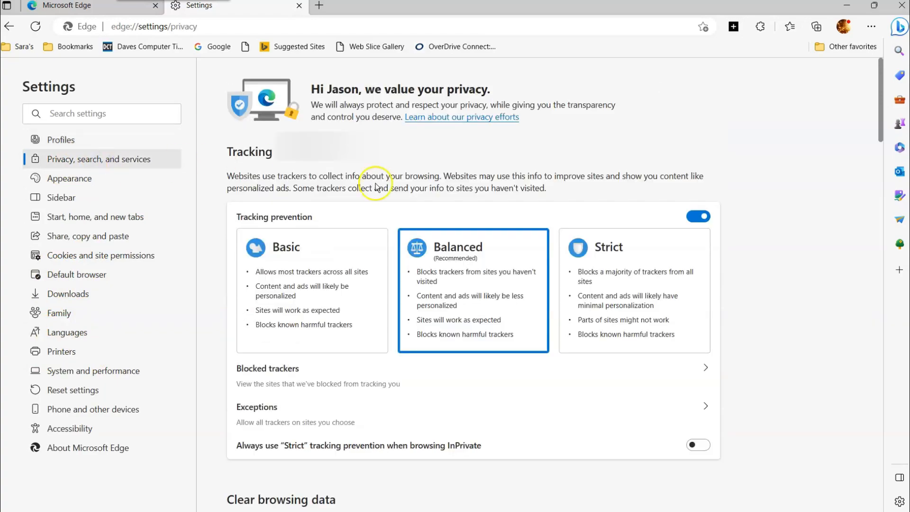
scroll(537, 168, down, 10)
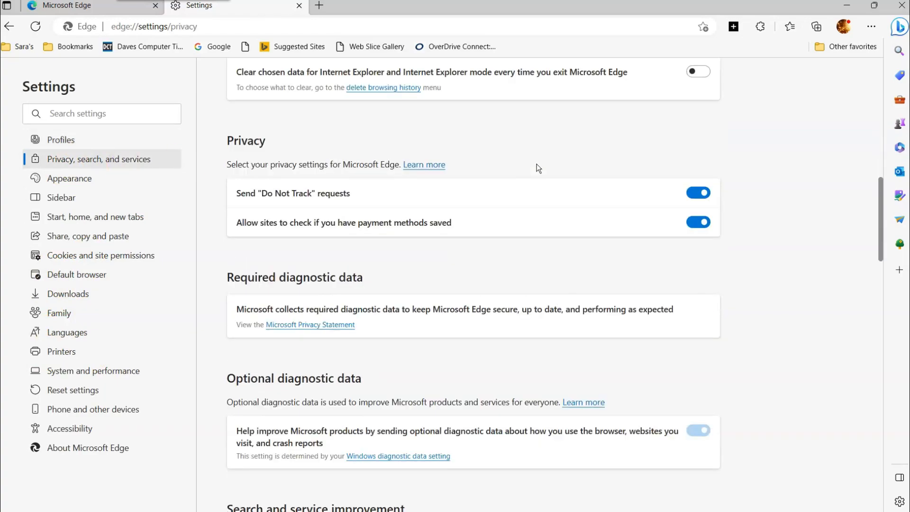
scroll(536, 168, down, 4)
scroll(537, 168, down, 3)
scroll(536, 168, down, 4)
scroll(536, 169, down, 4)
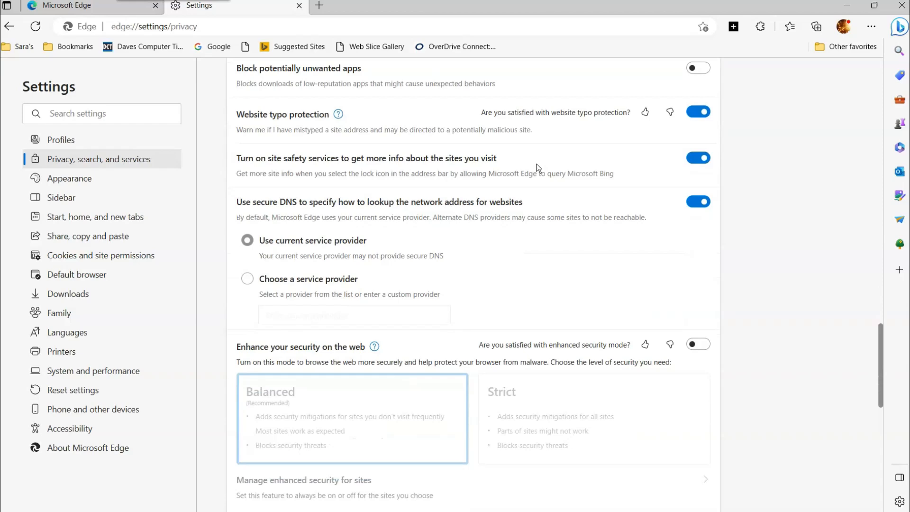
scroll(537, 168, down, 5)
scroll(537, 168, down, 4)
scroll(537, 168, down, 1)
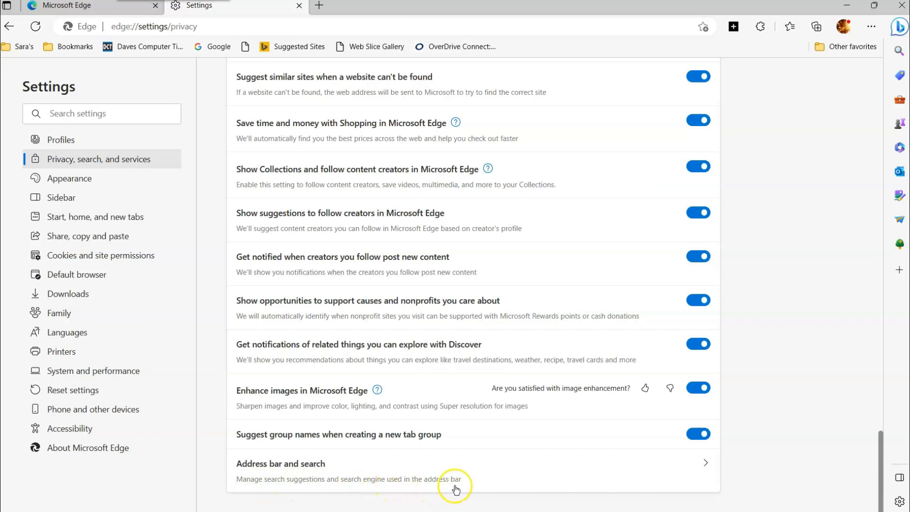
click(342, 469)
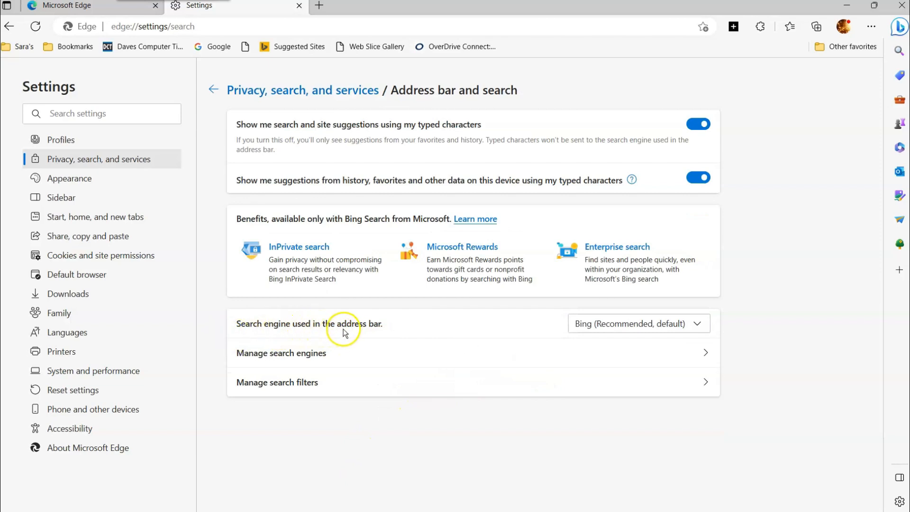
Step: Change Edge's address-bar search engine from Bing to Google and view the new-tab search options
click(697, 324)
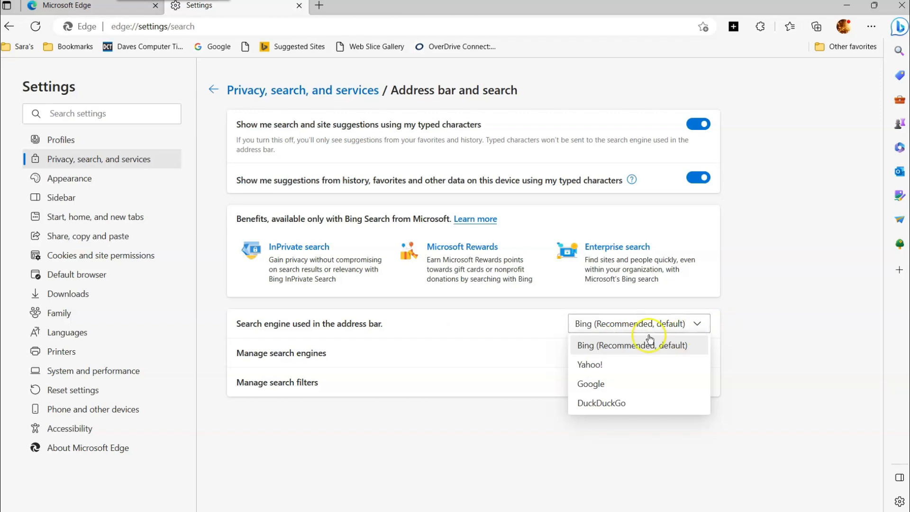
click(604, 383)
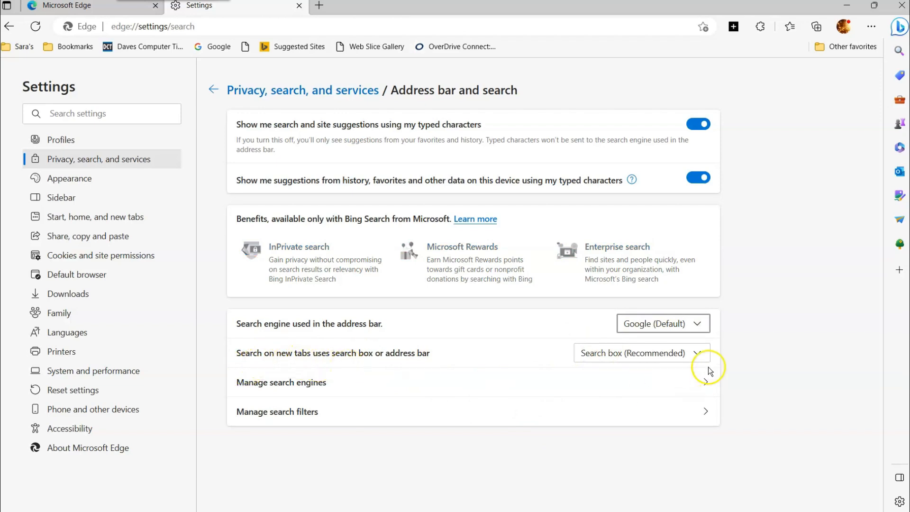
click(701, 353)
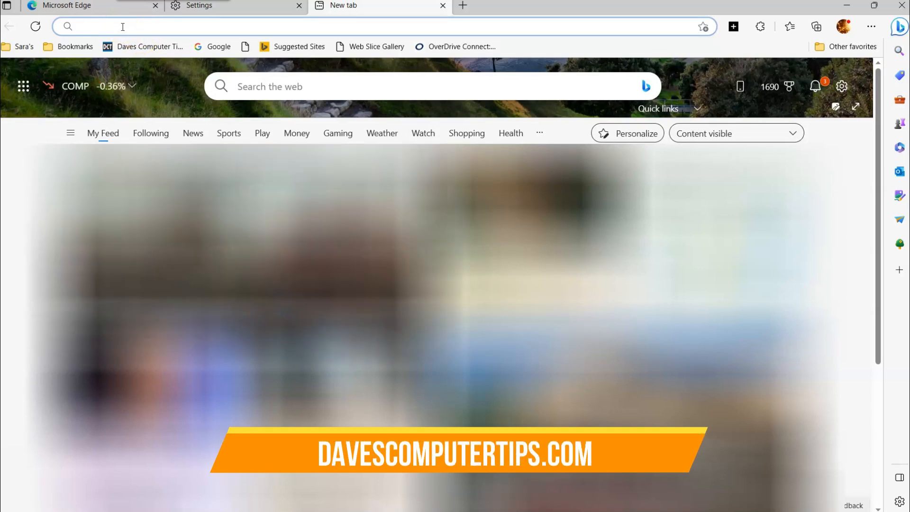
text(games)
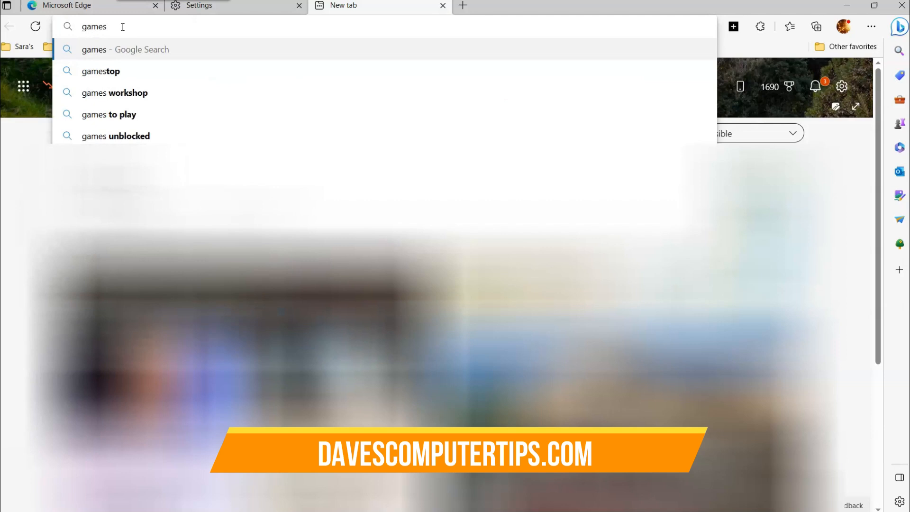
Step: Run the 'games' search from Edge's address bar, getting Google results
key(Return)
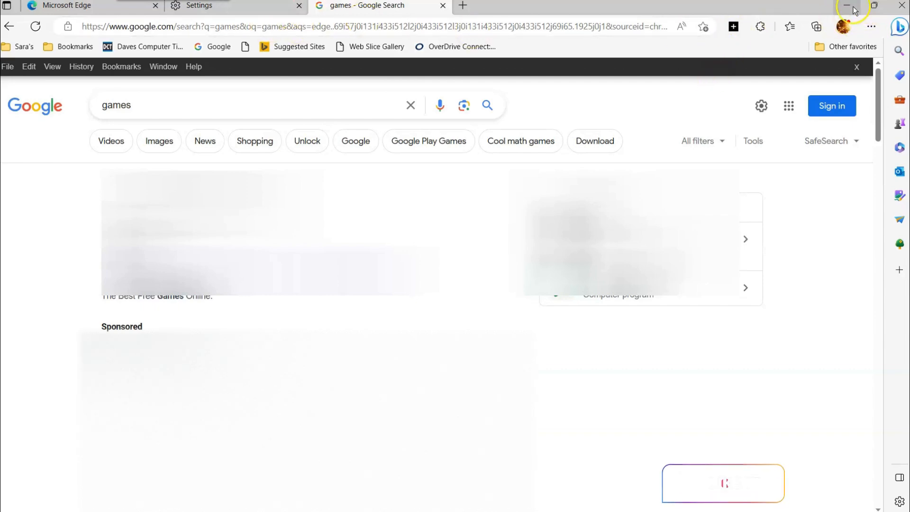
mouse_move(334, 504)
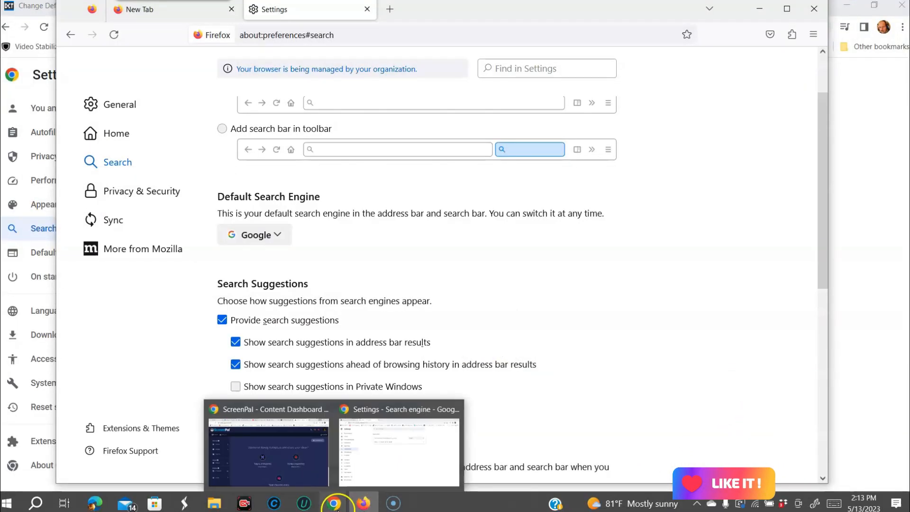
Step: Bring Chrome forward and return to the Daves Computer Tips search-engine article tab
click(398, 452)
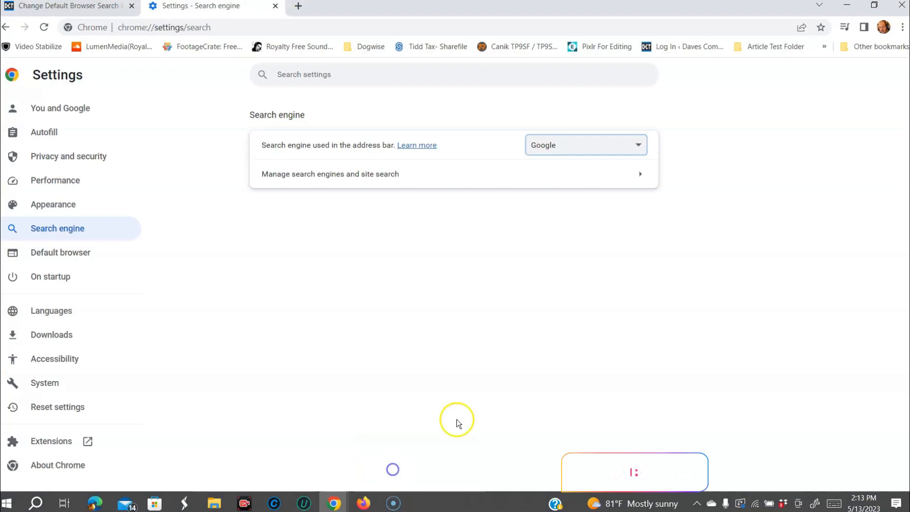
click(71, 6)
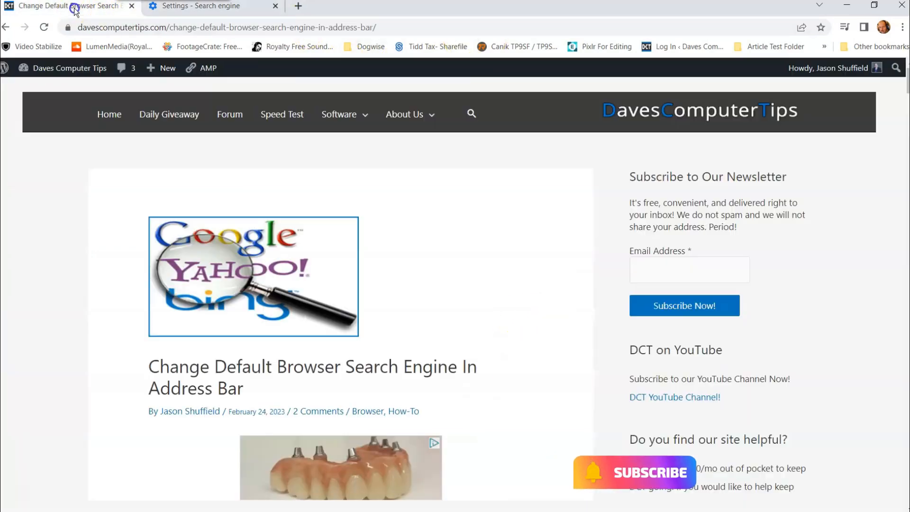